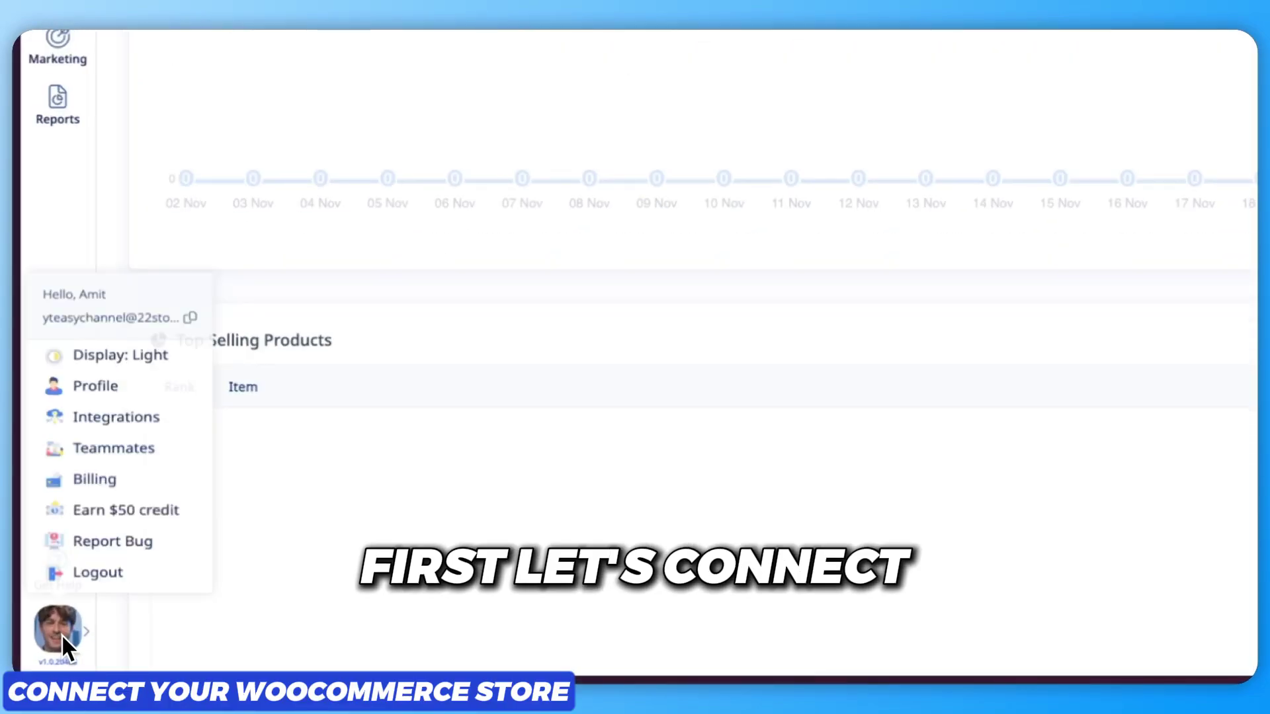
Add a WooCommerce account under Integrations and approve EasyChannel's access to the ThreeWoocommerce store
click(126, 377)
click(612, 239)
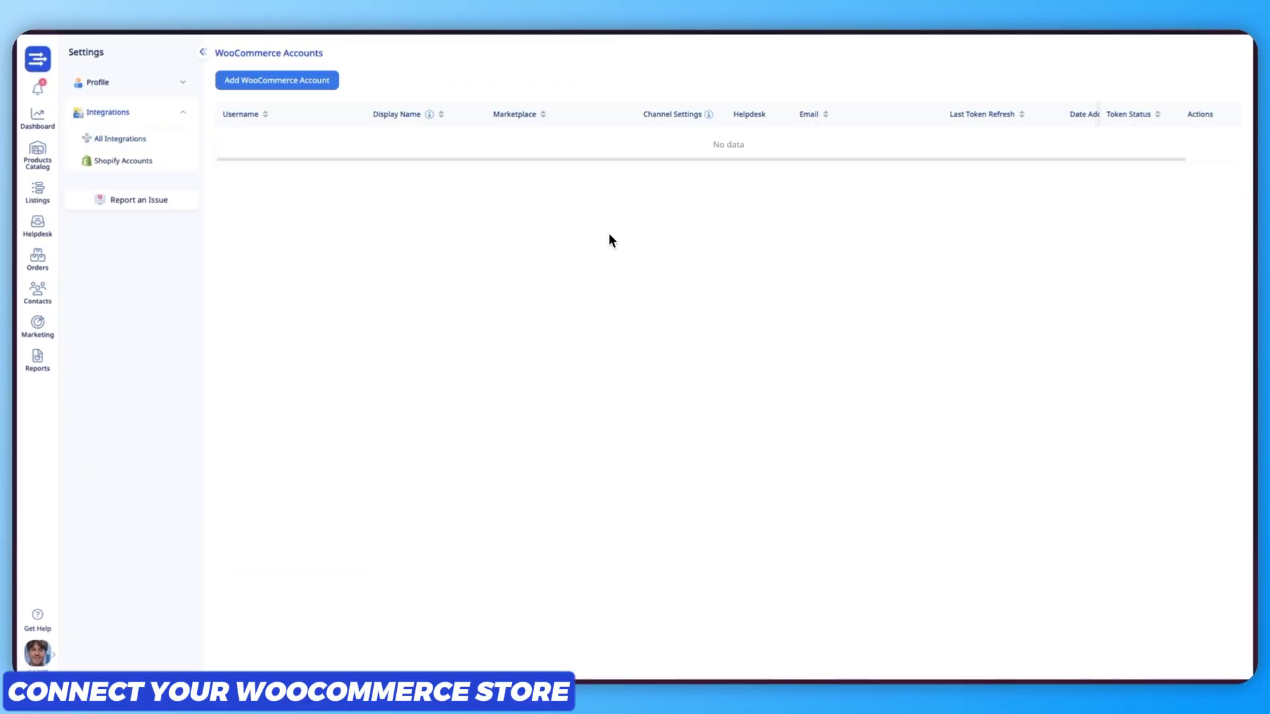
click(283, 83)
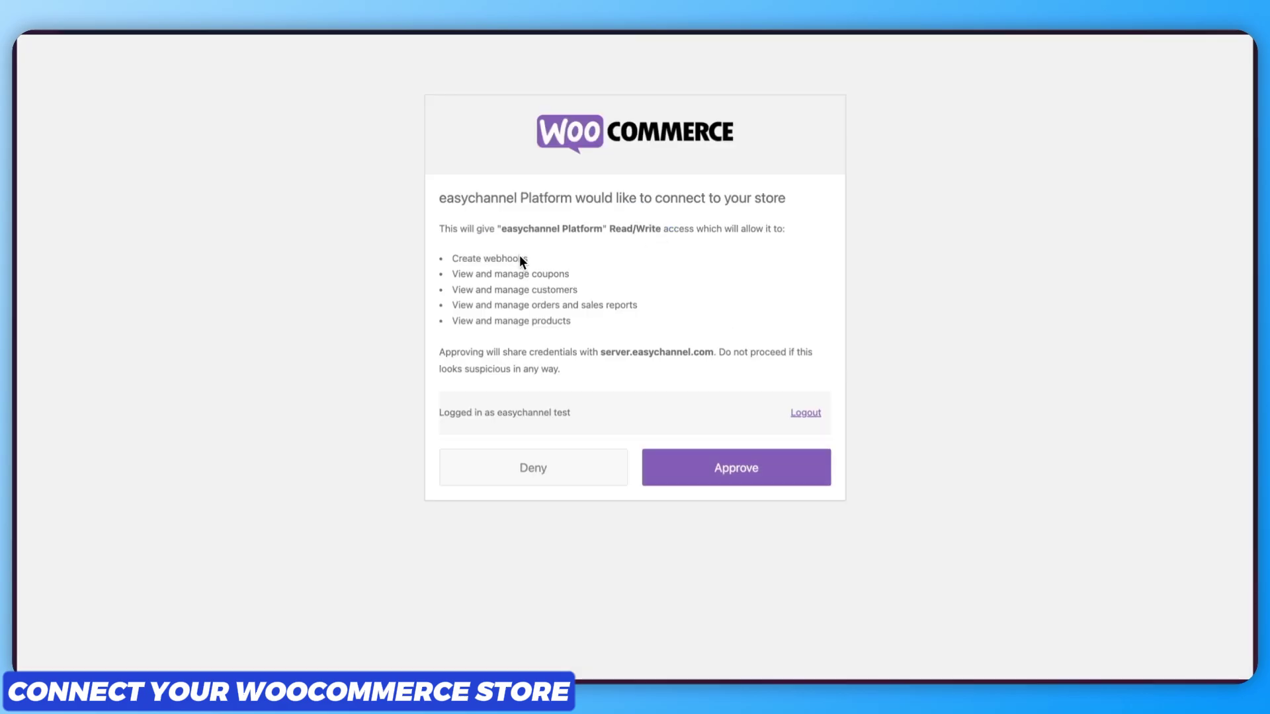
click(743, 474)
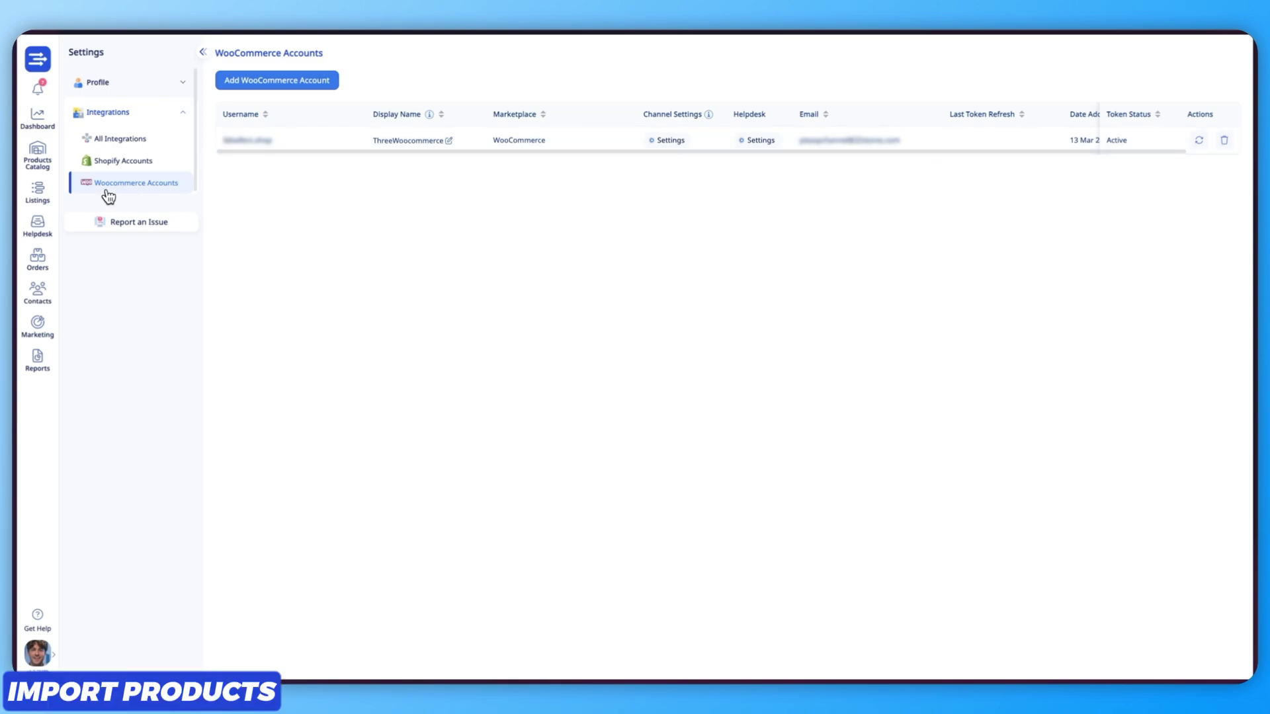
Import products from the ThreeWoocommerce channel into the Products Catalog, bringing in 347 products
click(40, 162)
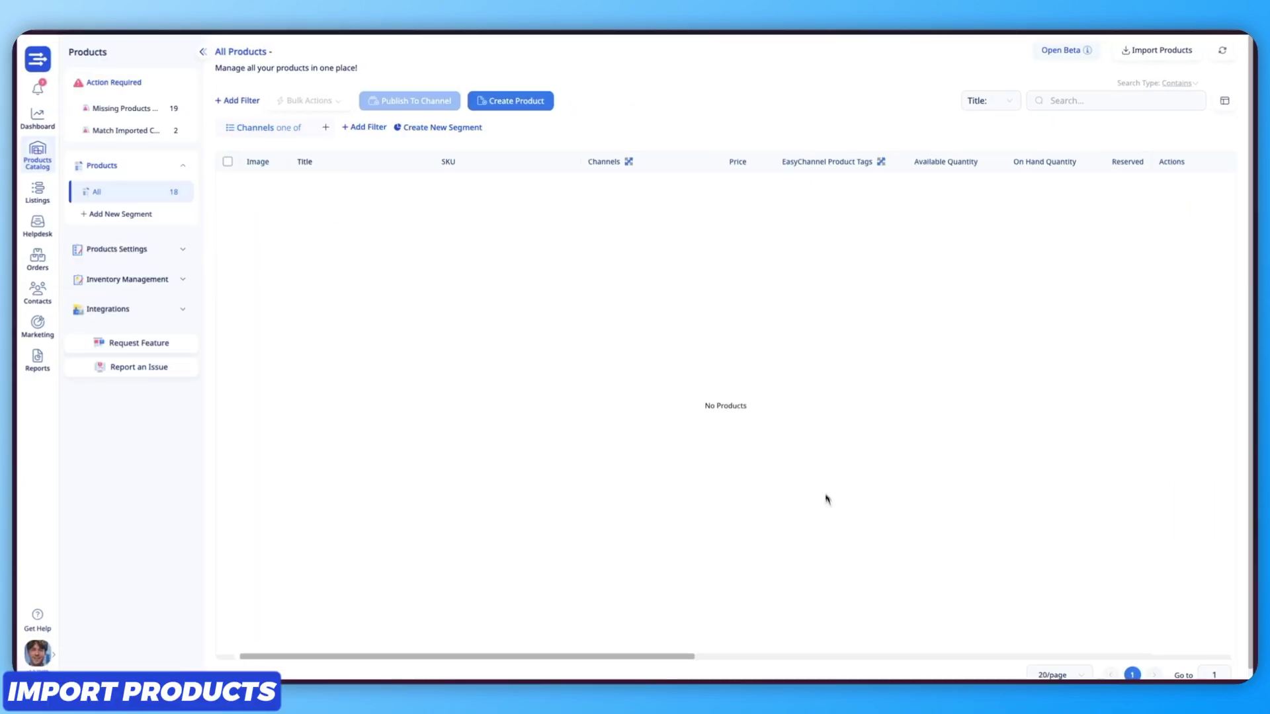
click(1140, 57)
click(1138, 84)
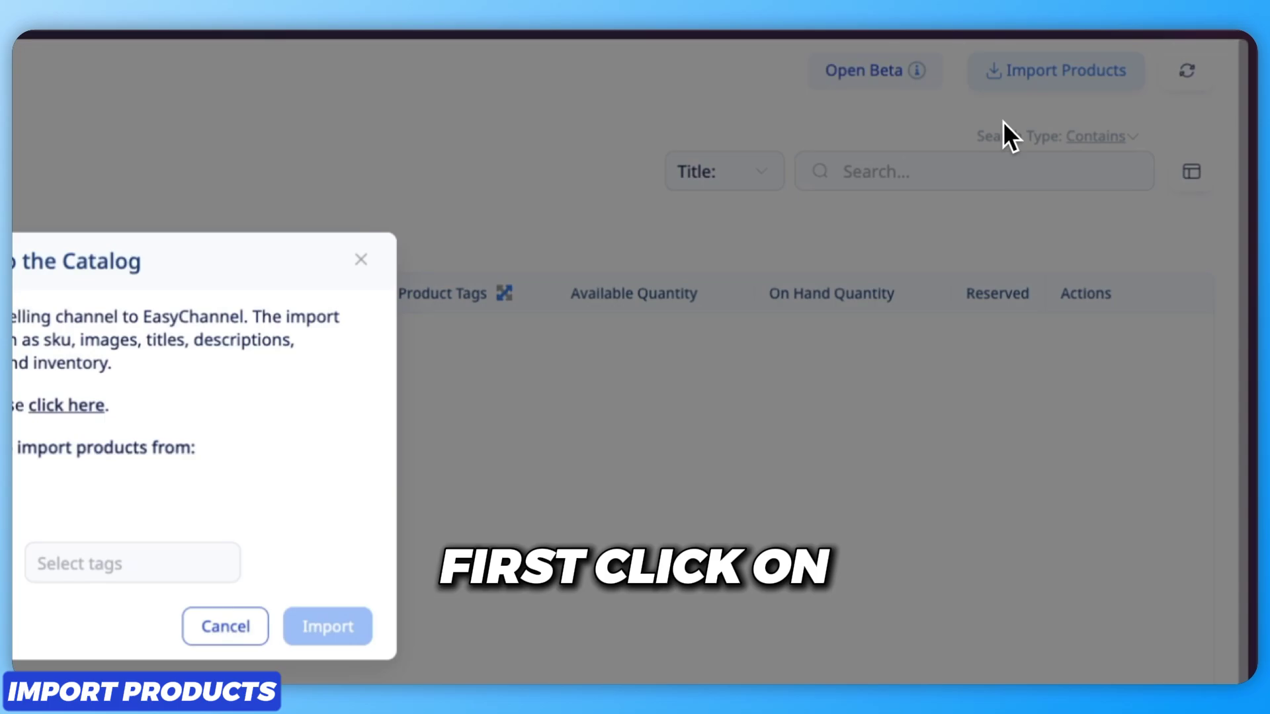
click(501, 271)
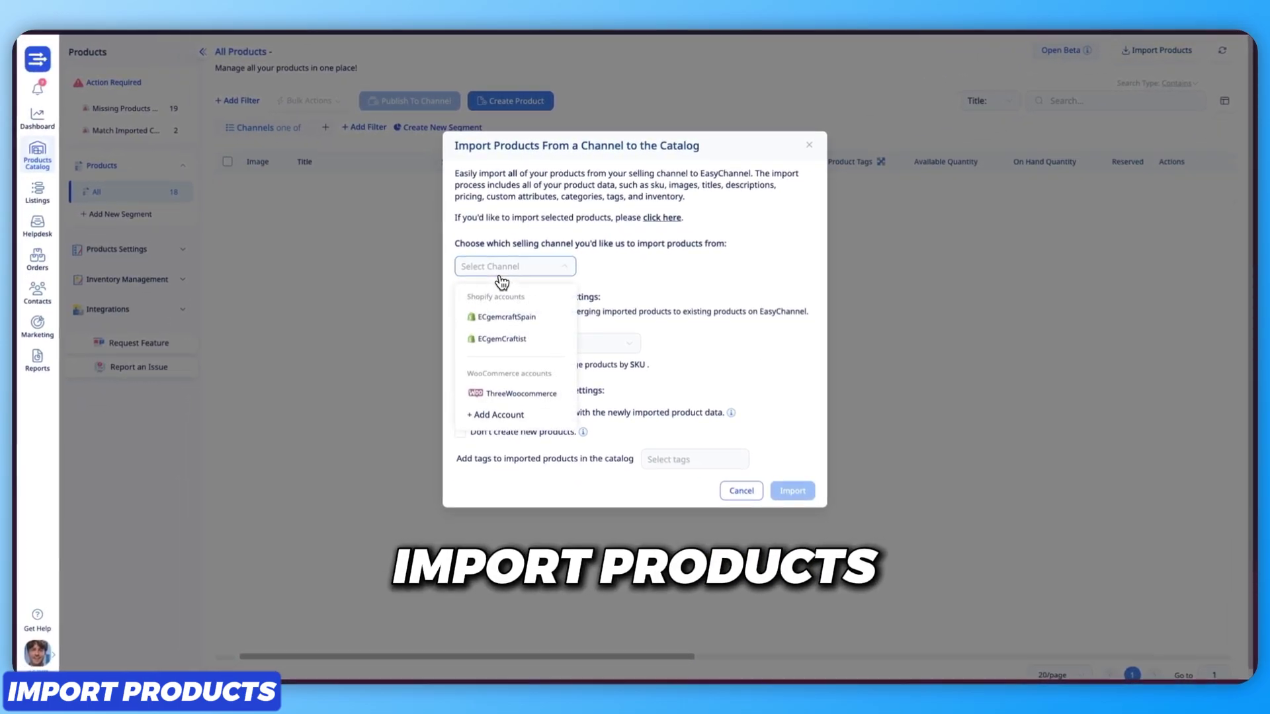
click(525, 394)
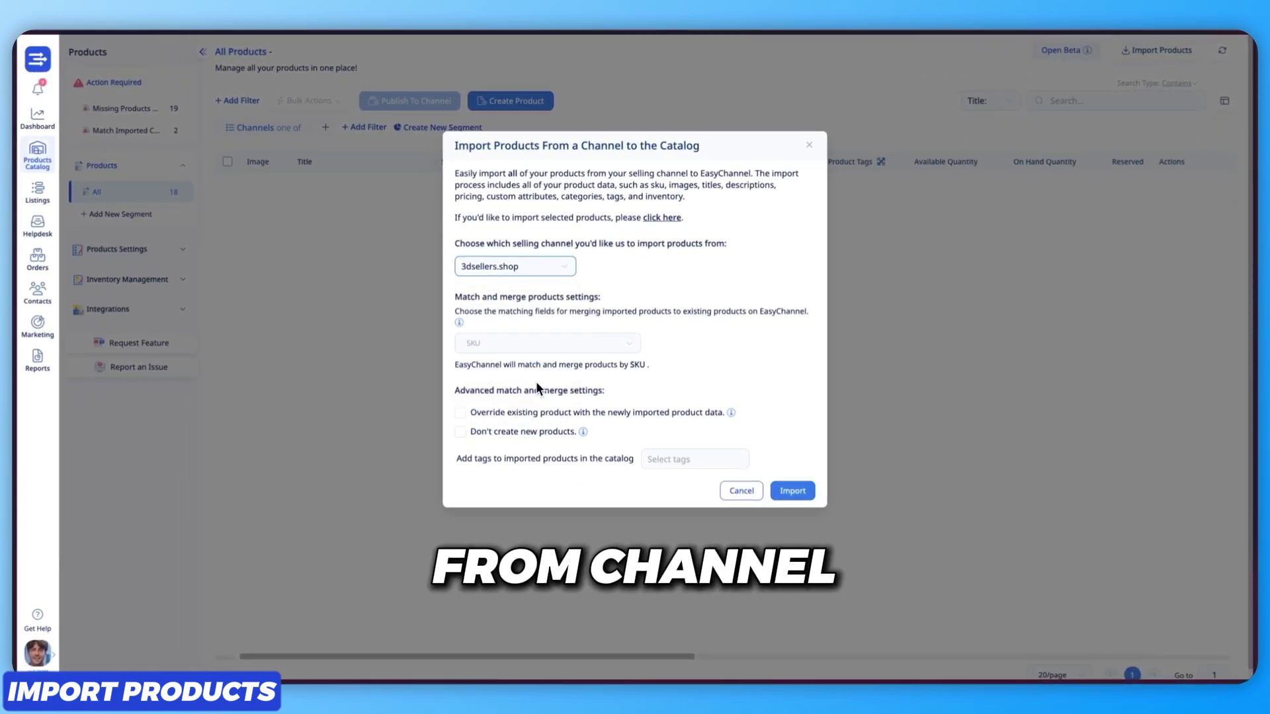
click(808, 496)
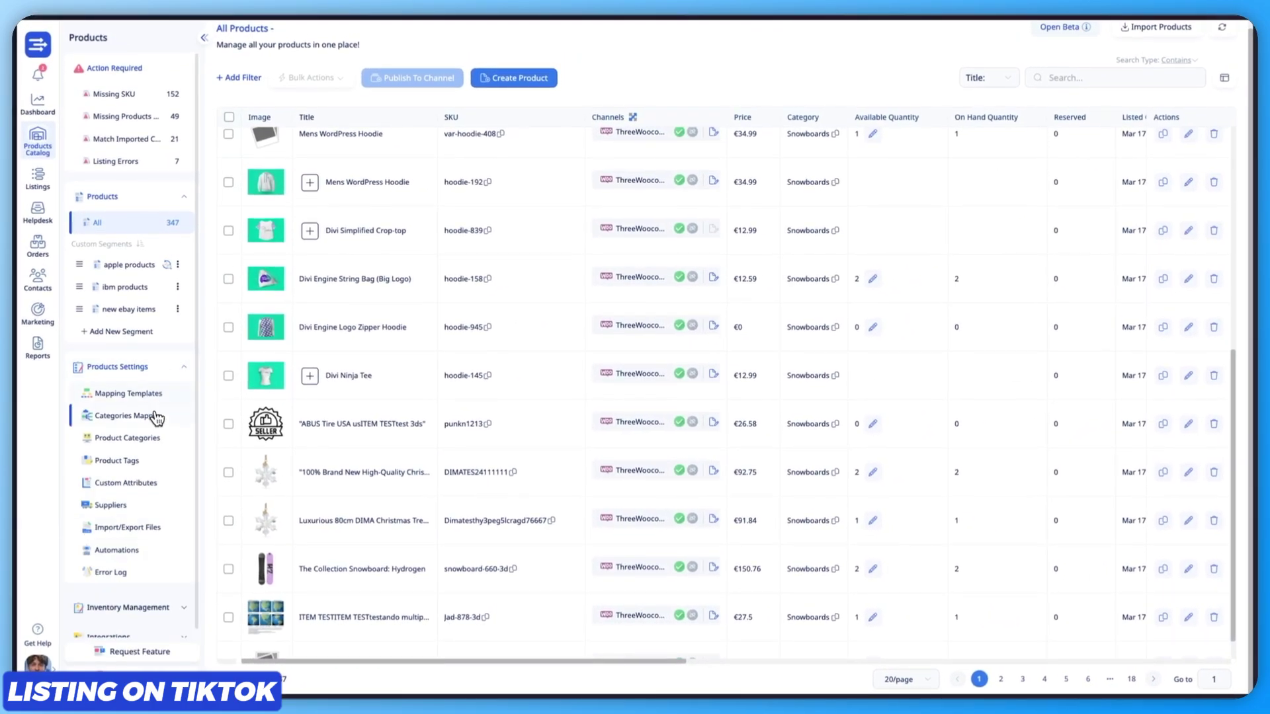
In Categories Mapper, switch the channel to Tiktok and search for 'Snowboards'
click(152, 417)
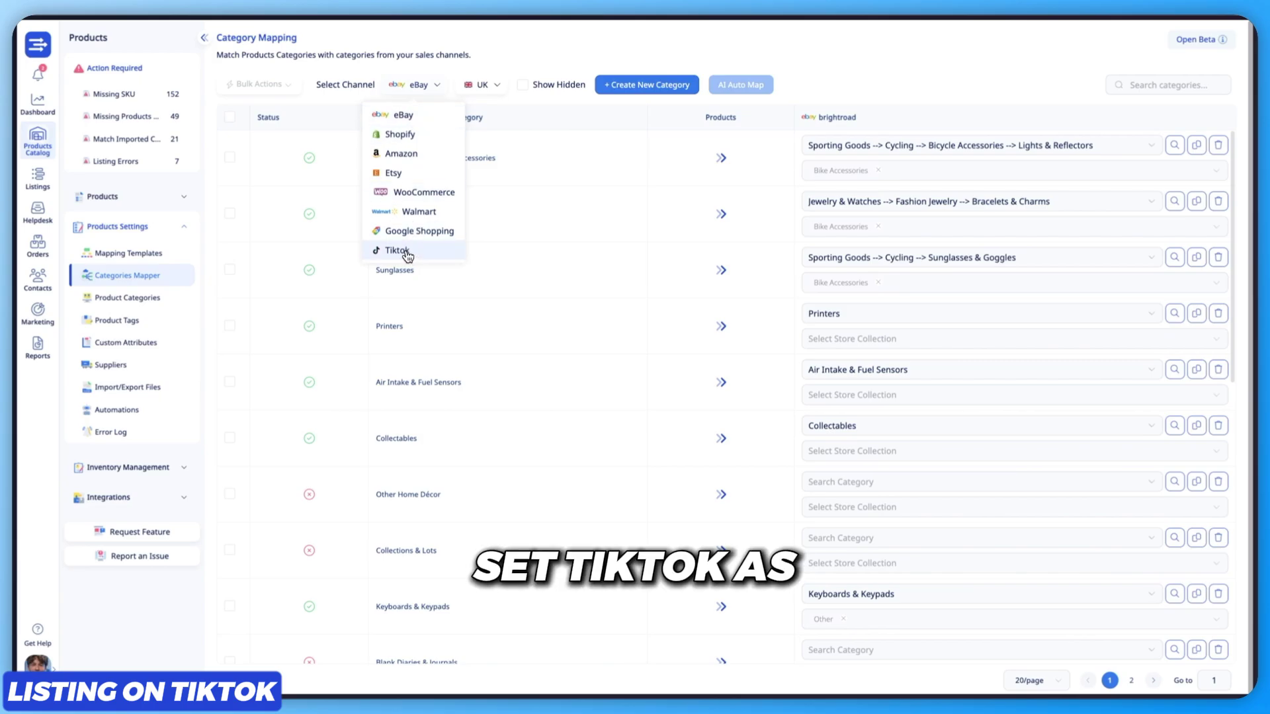
click(397, 249)
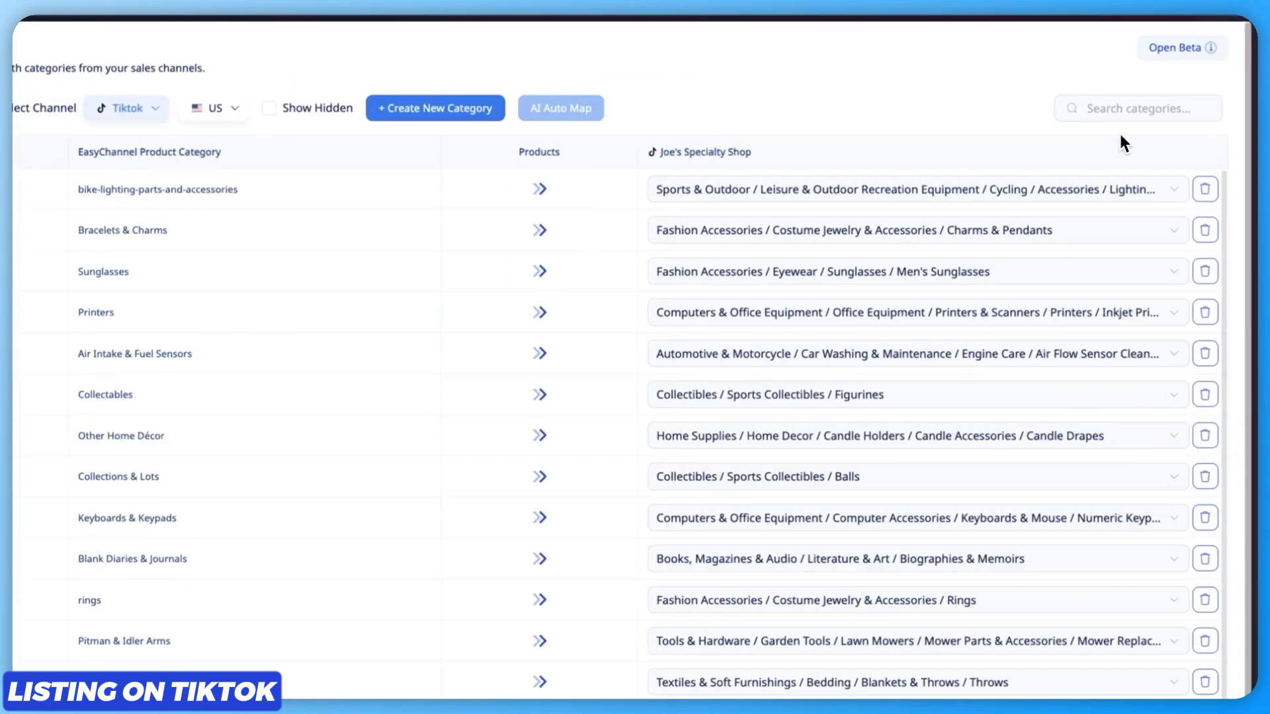
click(1179, 84)
text(Snowboards)
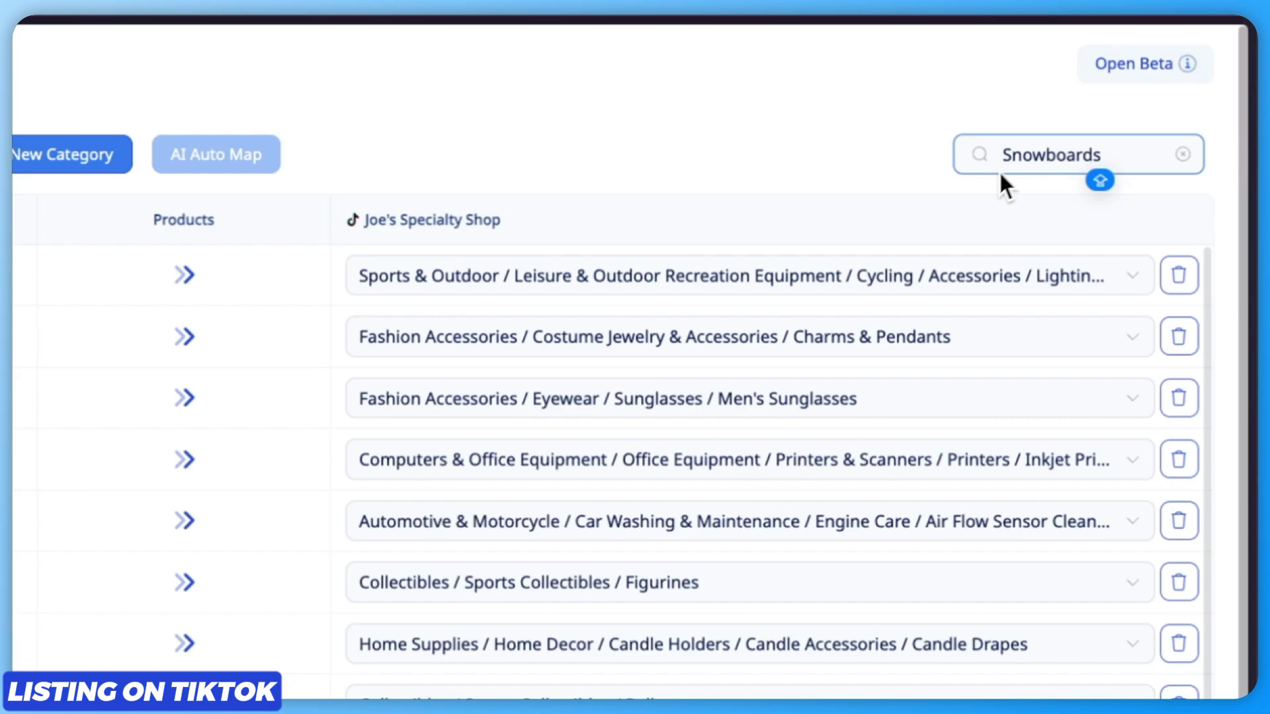
key(Return)
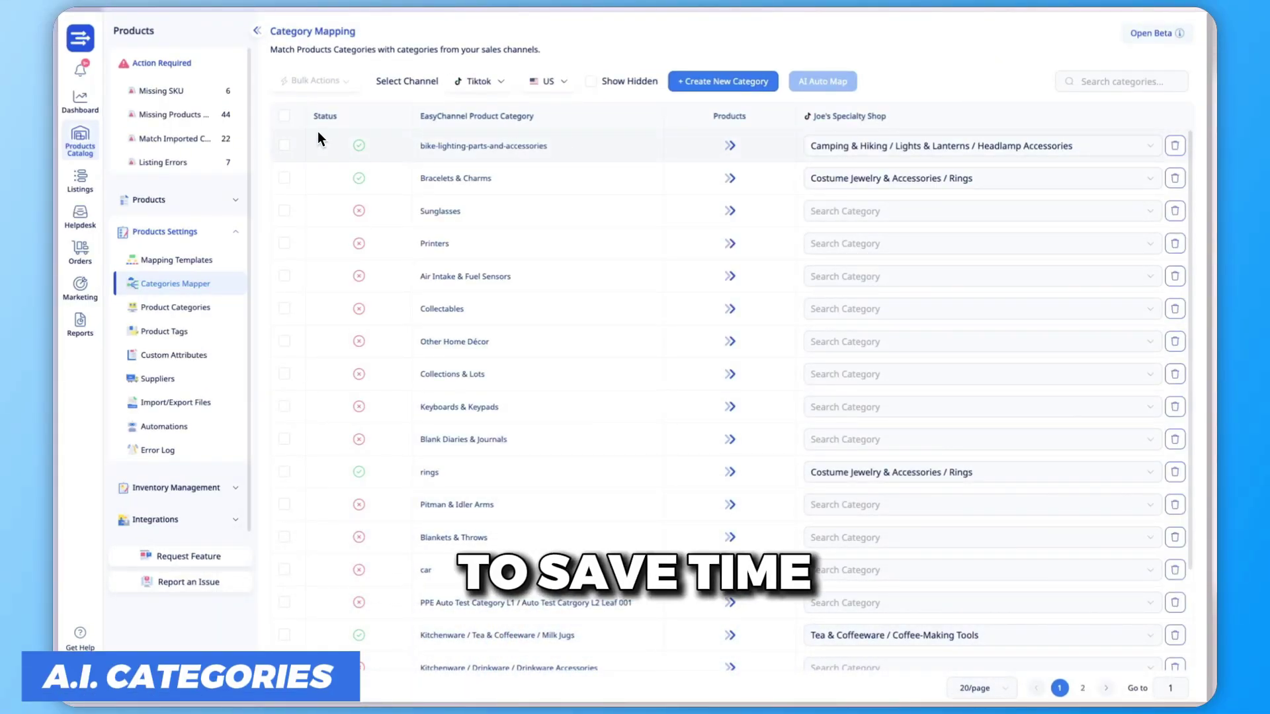
Select all 20 categories, run AI Auto Map, confirm, and refresh the mapping table
click(285, 119)
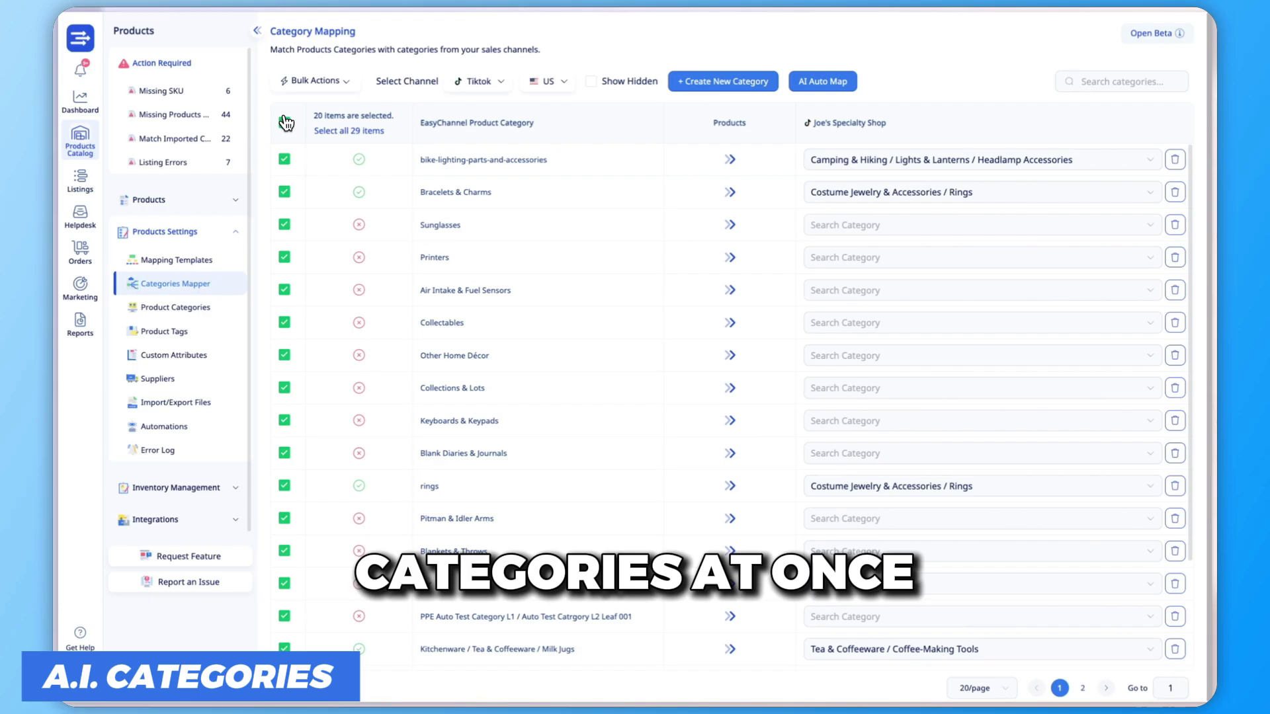
click(823, 81)
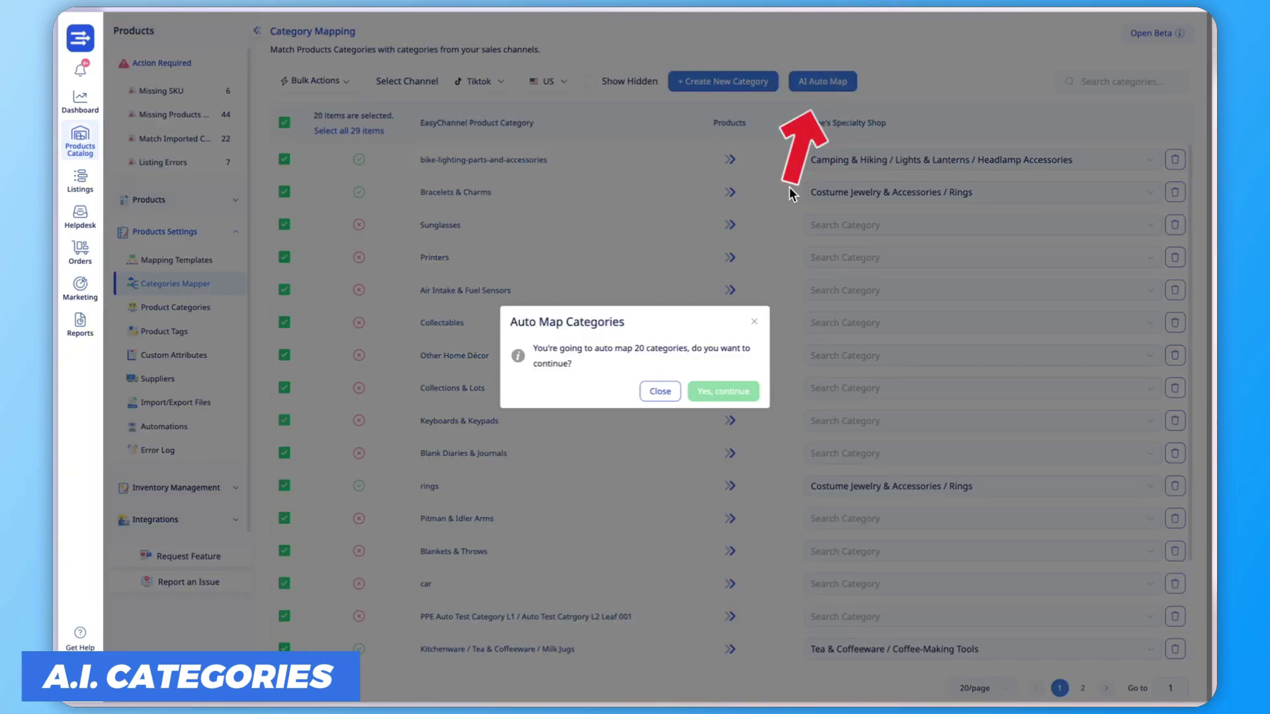
click(747, 396)
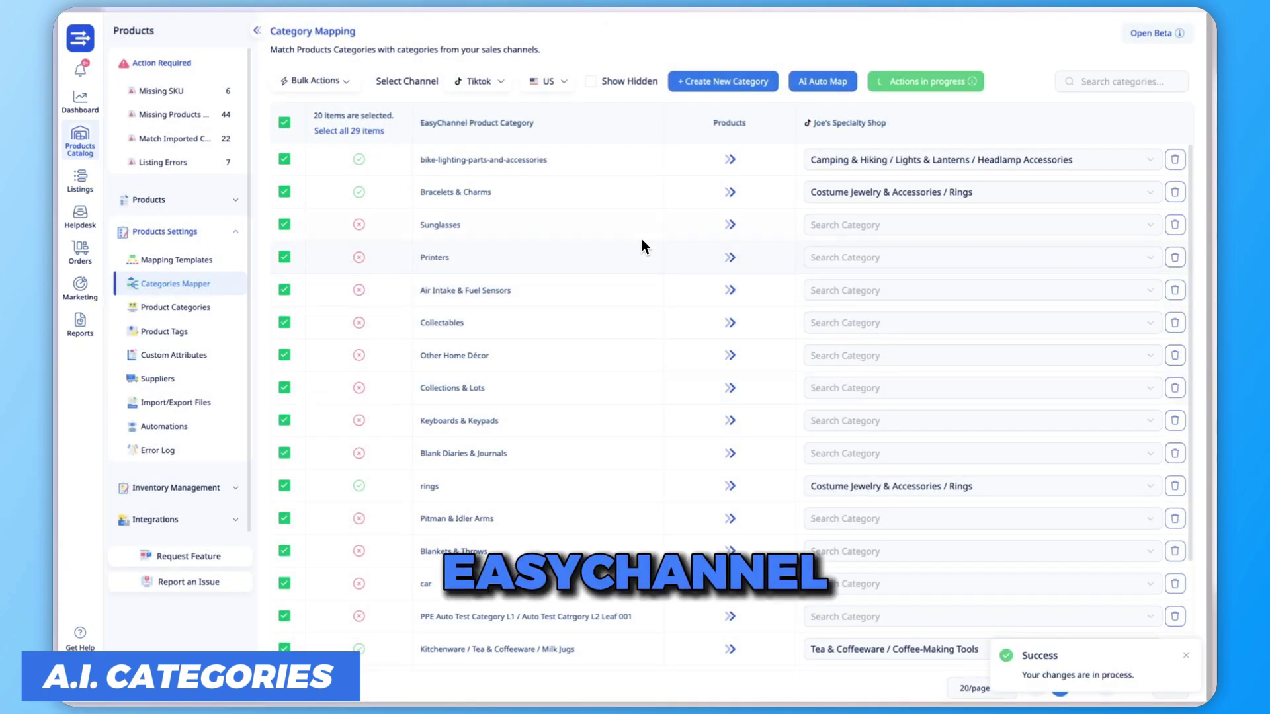
click(600, 121)
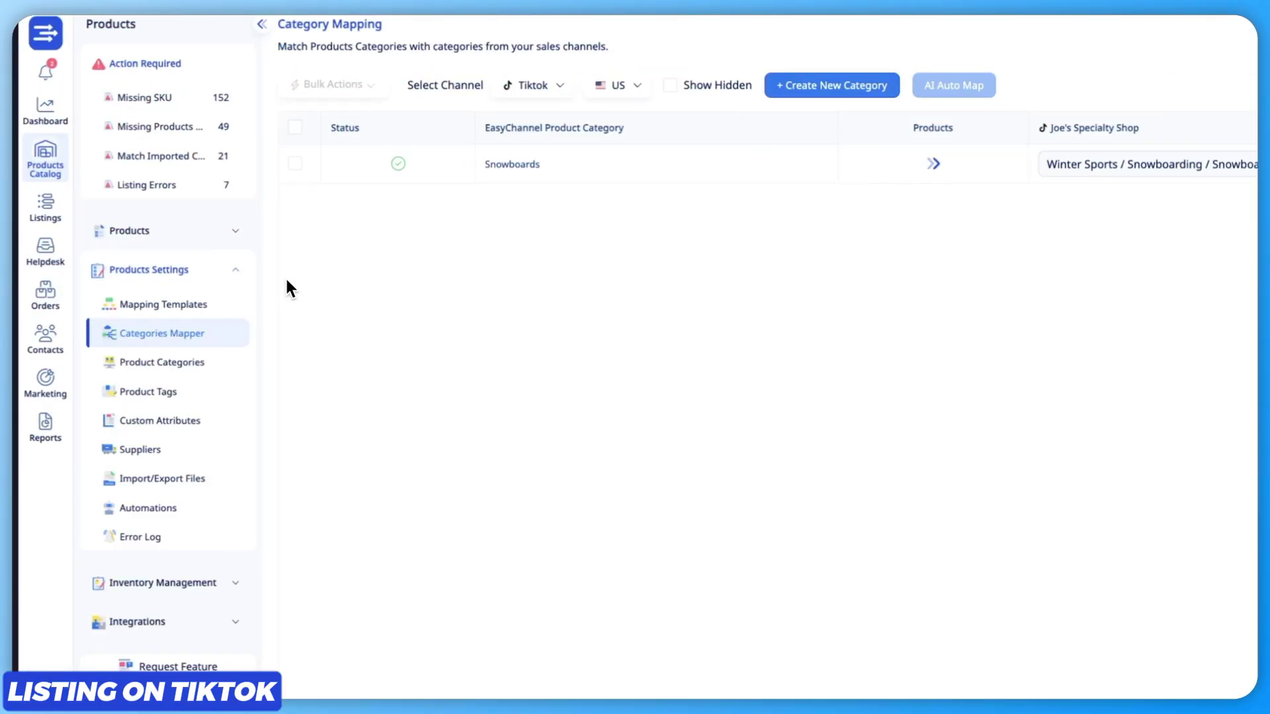
Publish The Collection Snowboard: Hydrogen from All Products to the Joe's Specialty Shop TikTok account
click(330, 328)
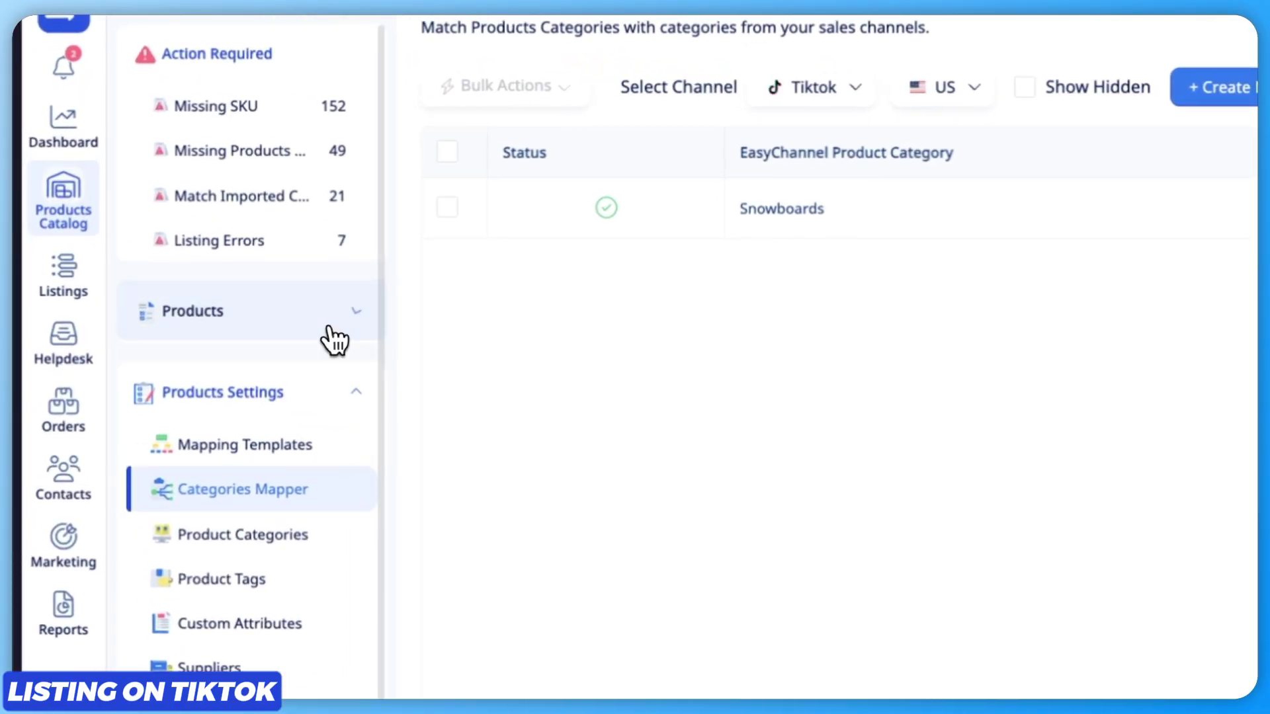
click(330, 376)
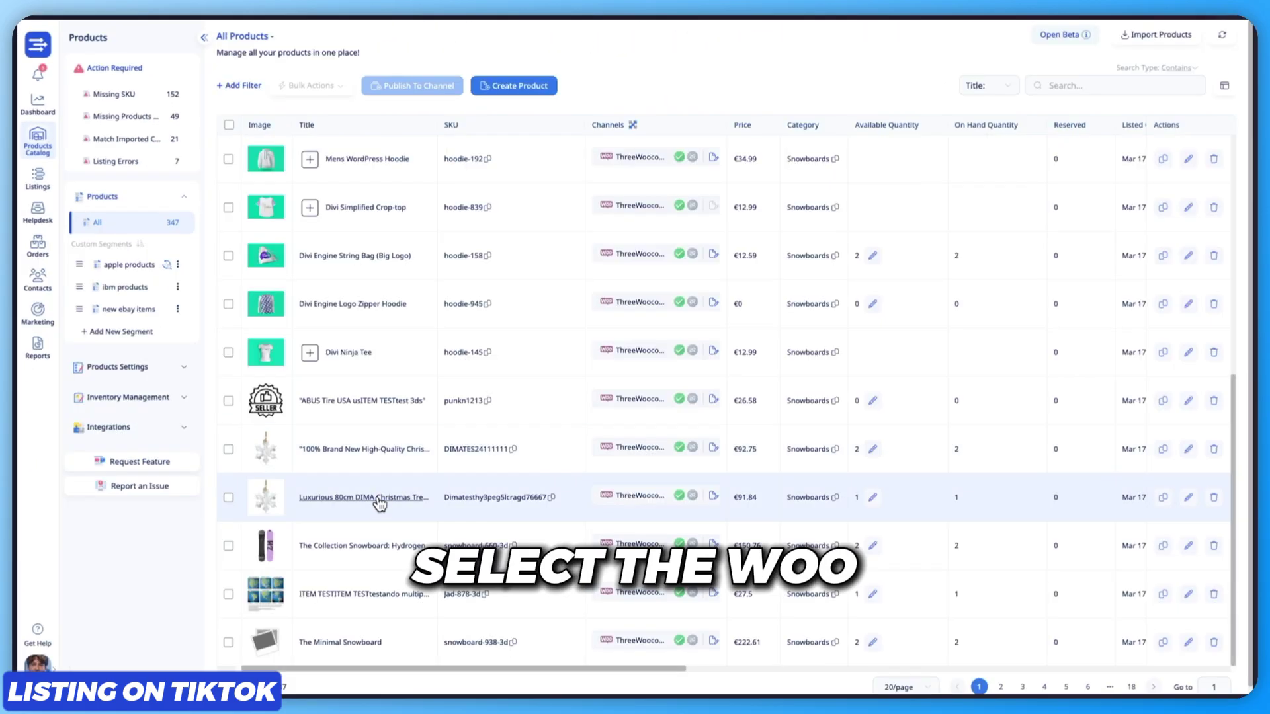
click(228, 546)
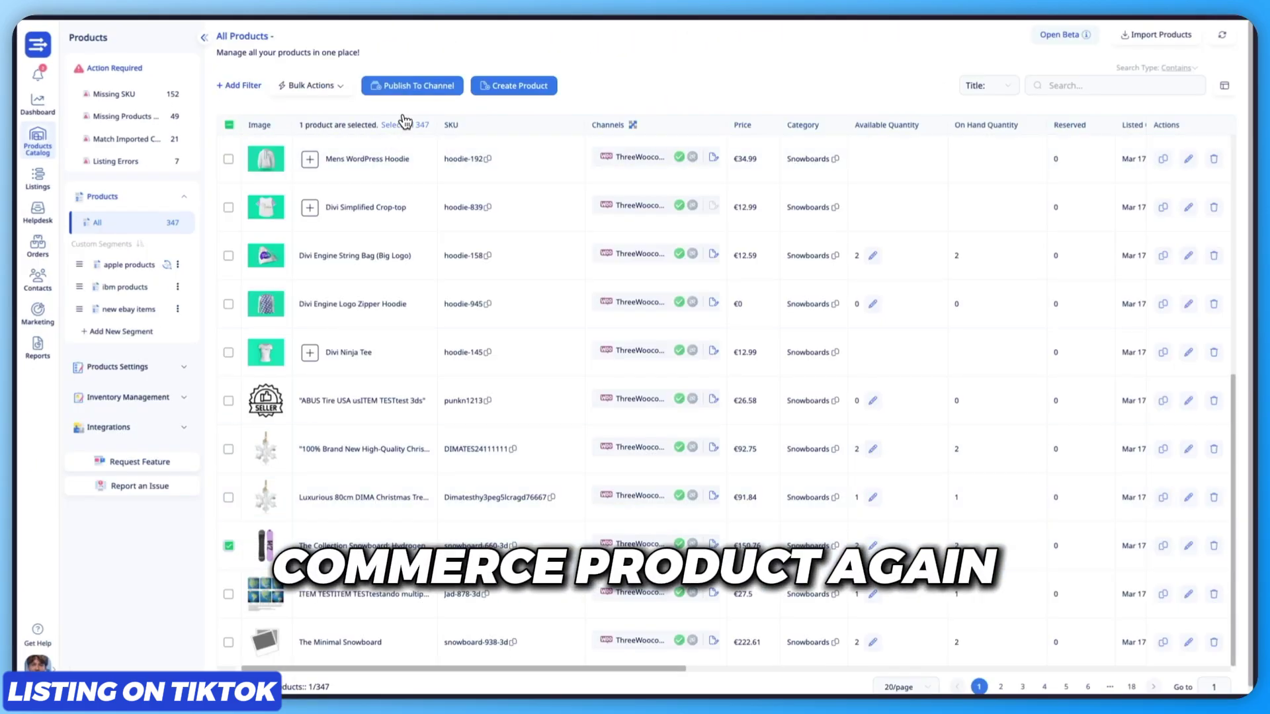
click(417, 87)
click(537, 189)
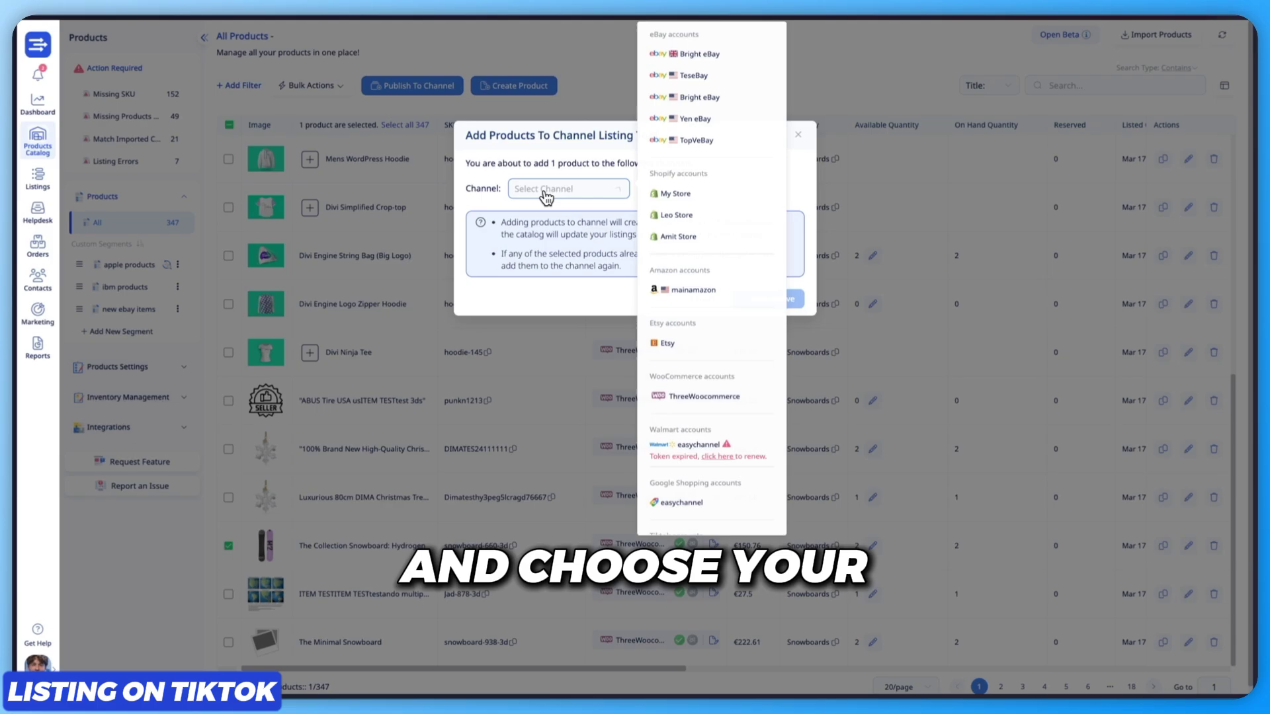
scroll(687, 526, down, 1)
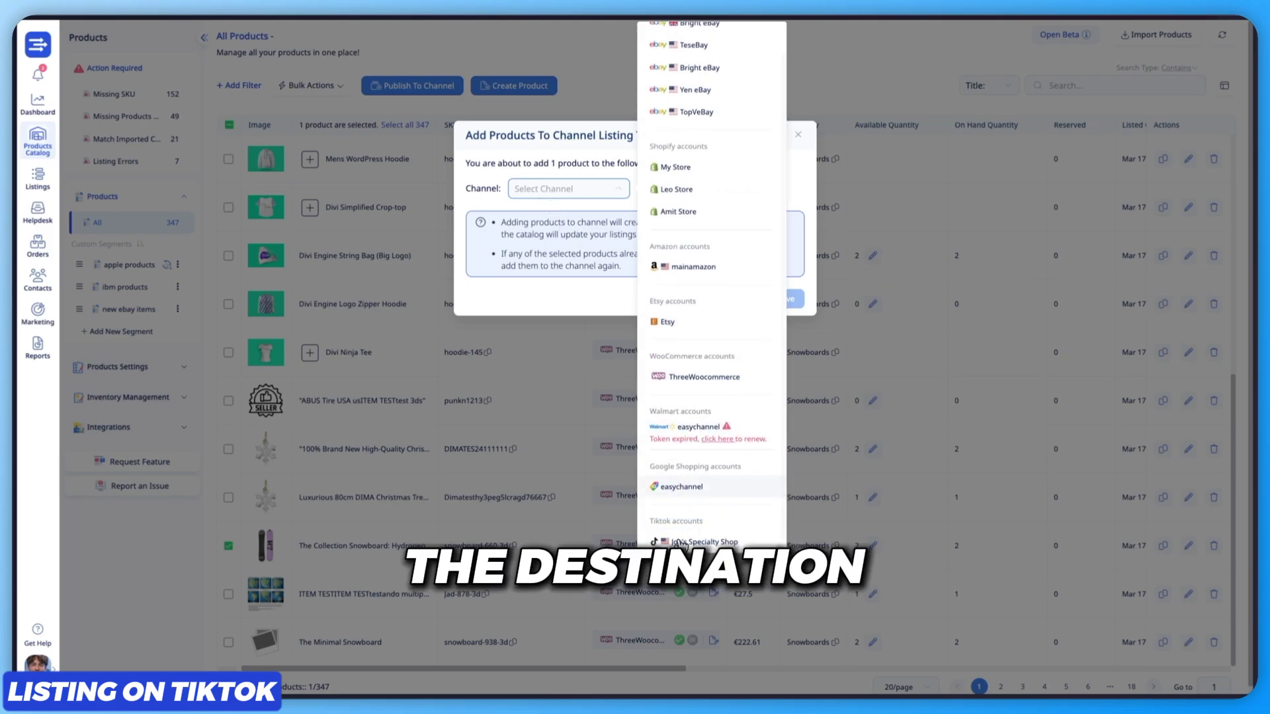
click(681, 543)
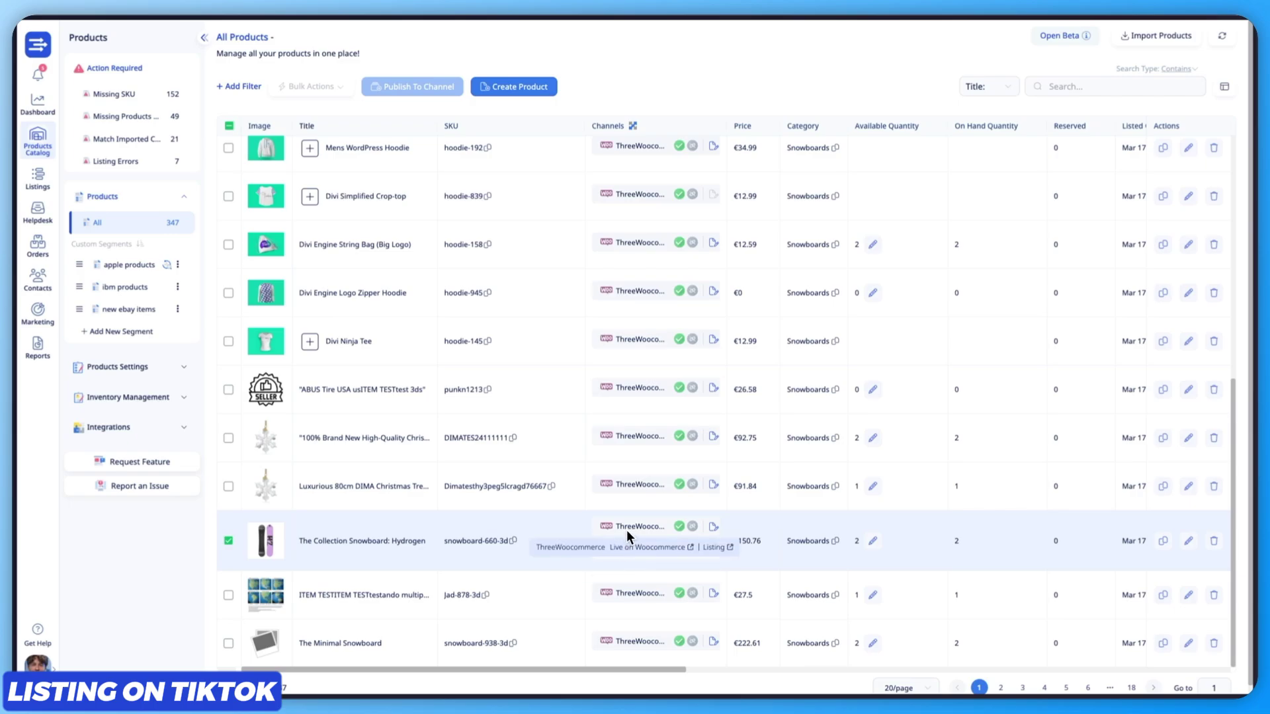
Edit the Hydrogen snowboard in Manage Products and scroll through its images, title, description and $150.76 price
click(636, 571)
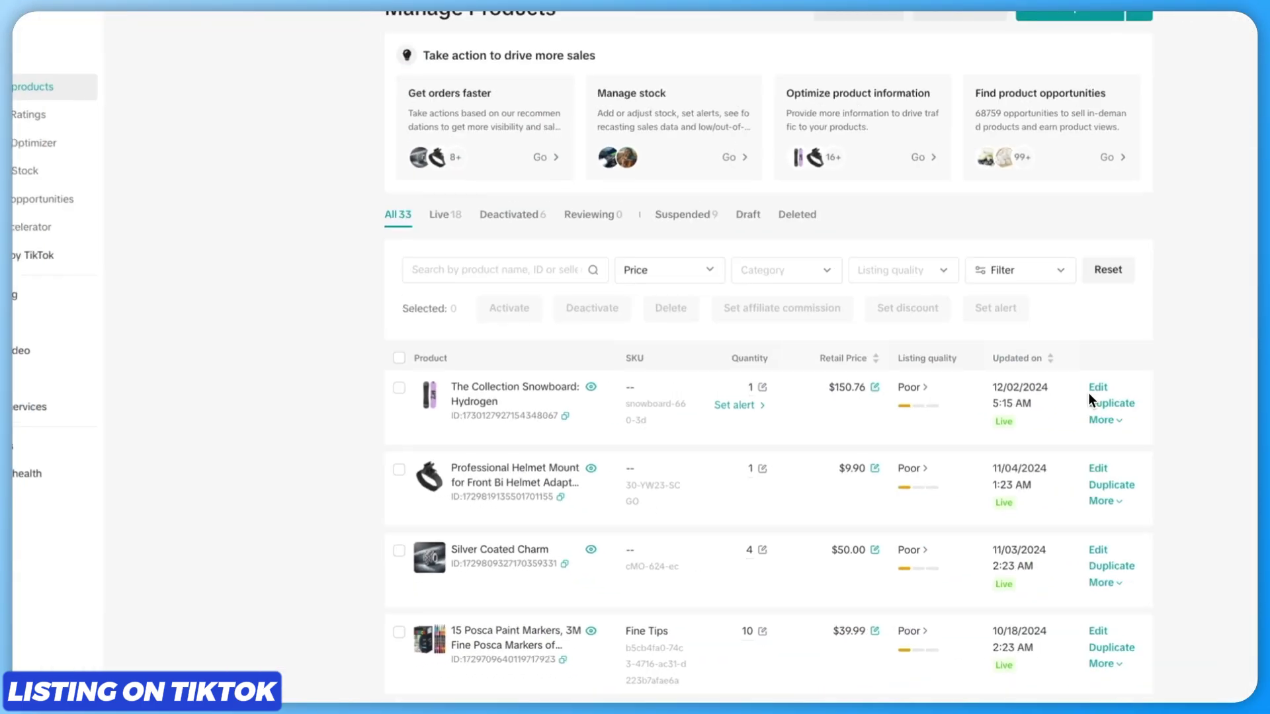
click(1091, 390)
click(289, 431)
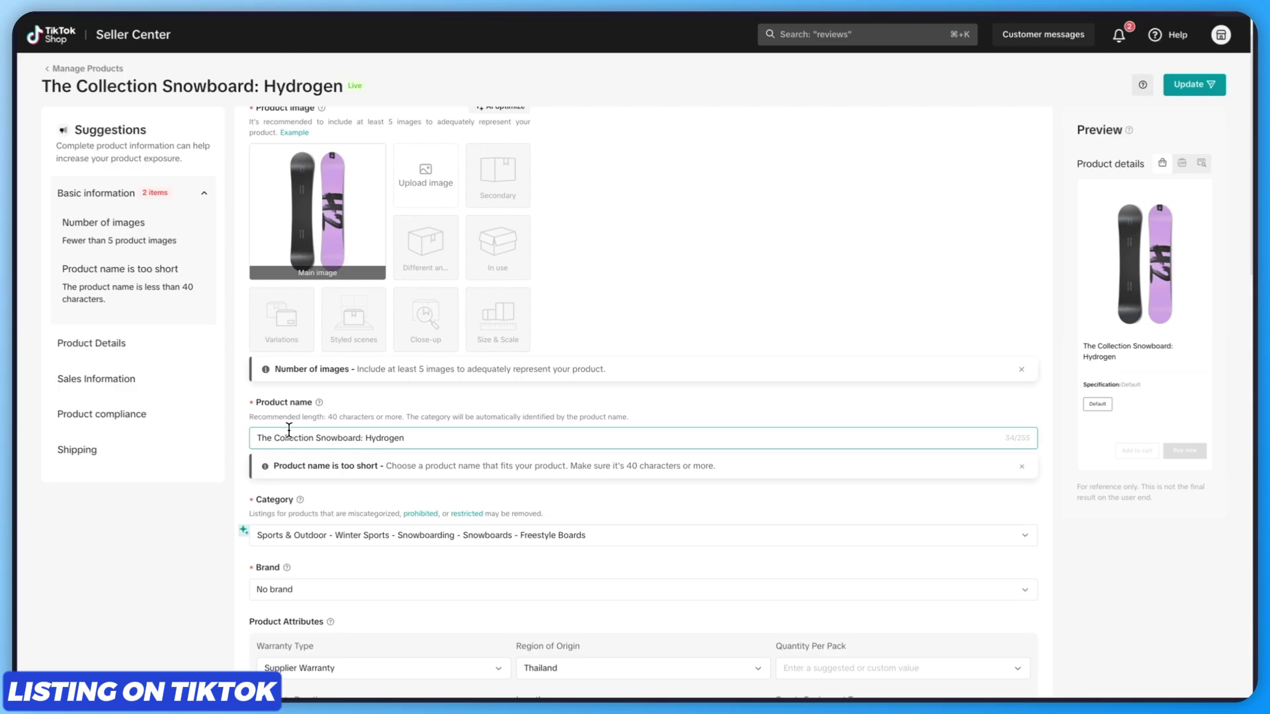
scroll(396, 443, down, 4)
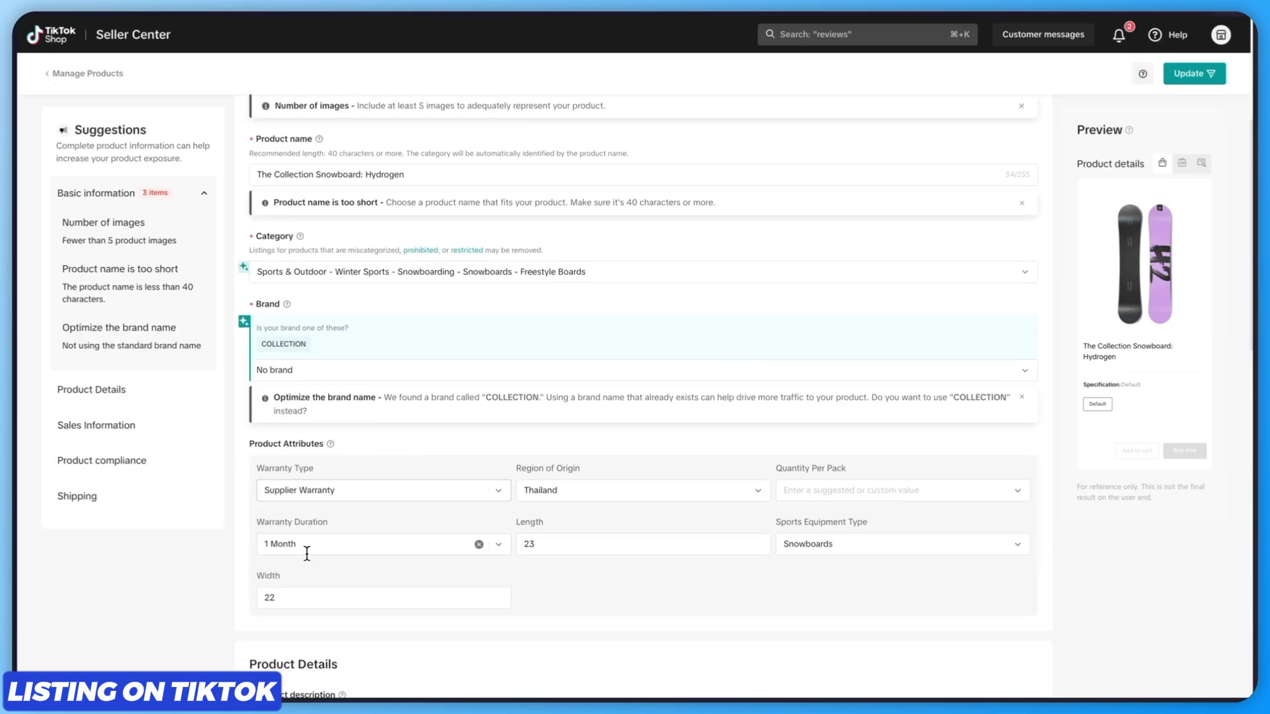
scroll(569, 548, down, 4)
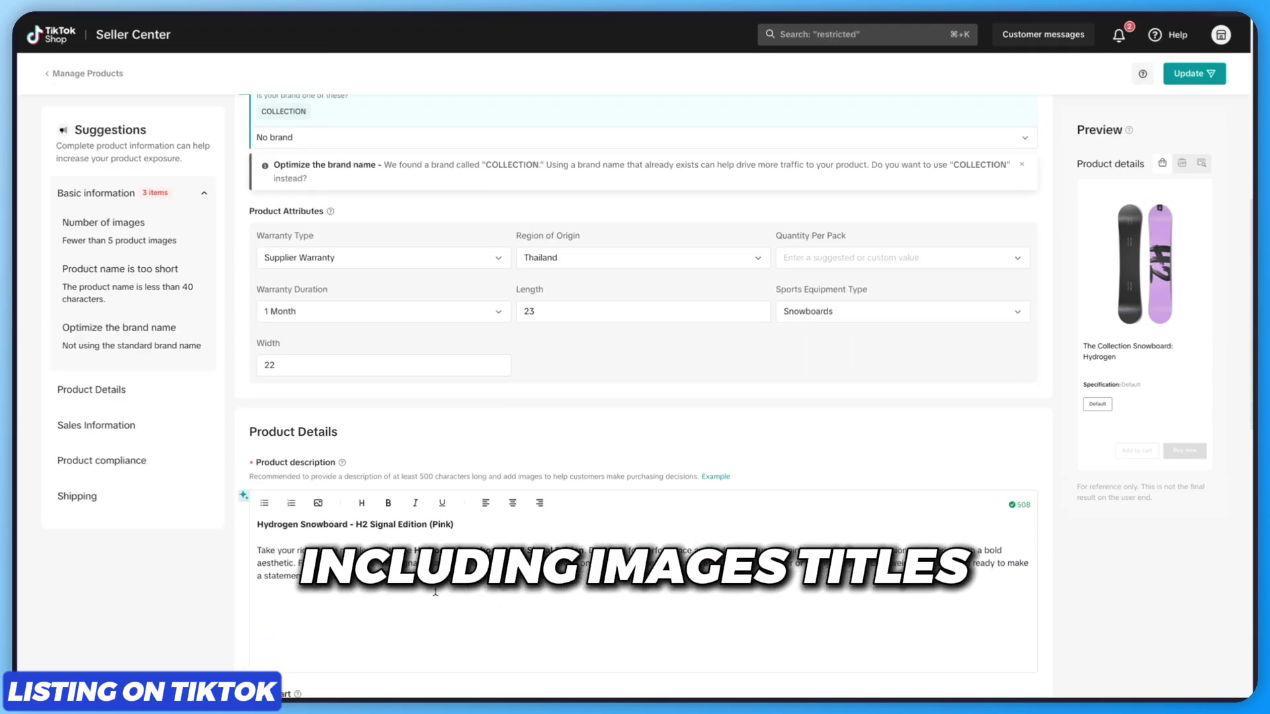
scroll(503, 549, down, 2)
scroll(483, 513, down, 1)
scroll(483, 511, down, 3)
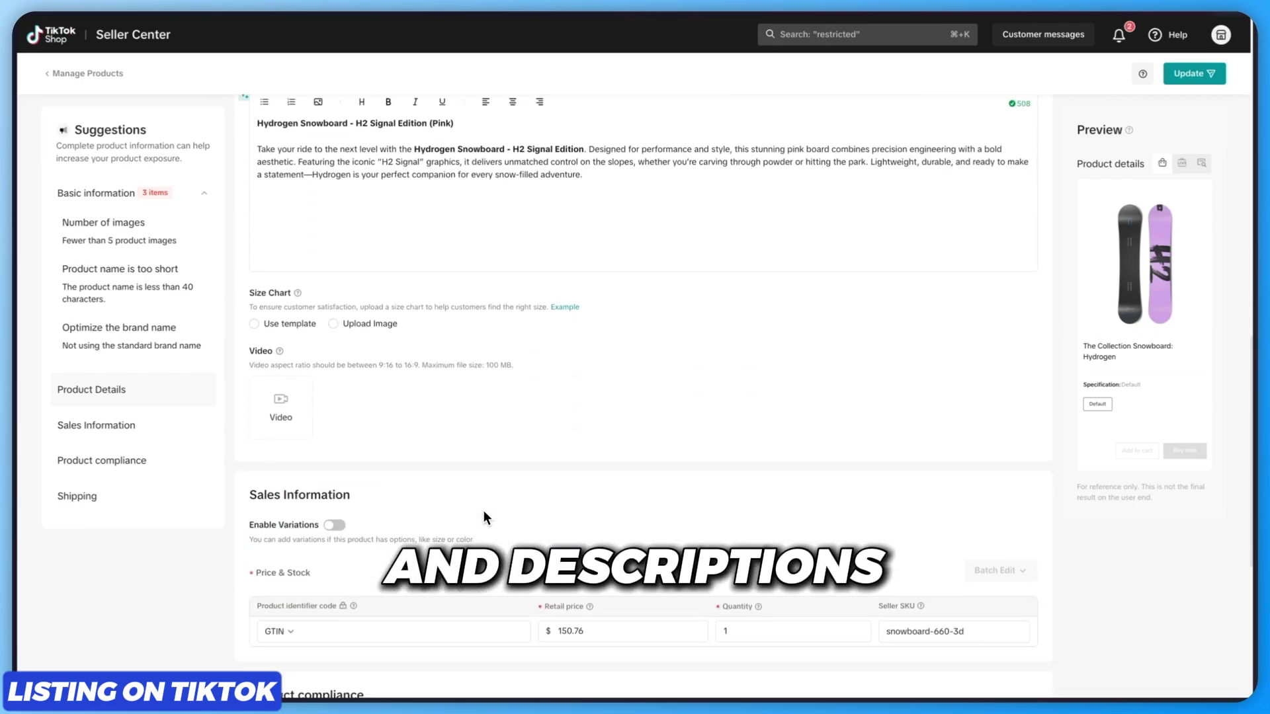
scroll(483, 510, down, 3)
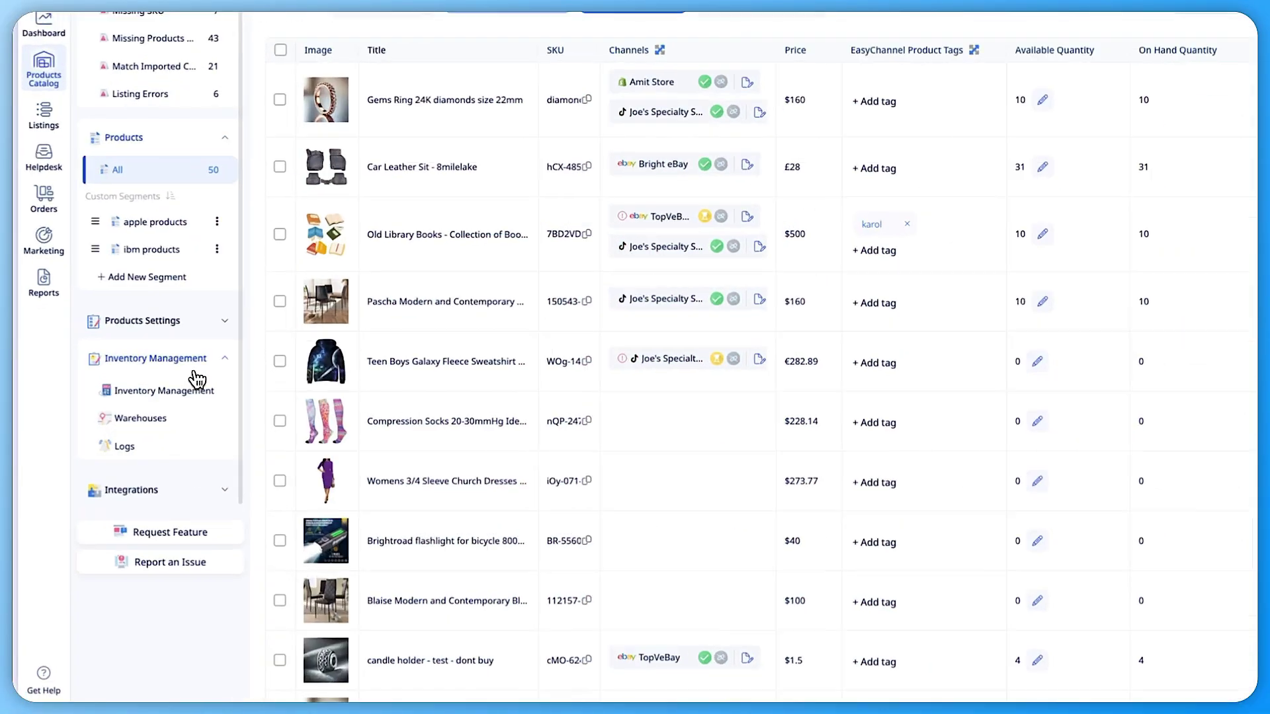
Open Inventory Sync Setting by Channel and edit the settings for Joe's Specialty Shop
click(148, 401)
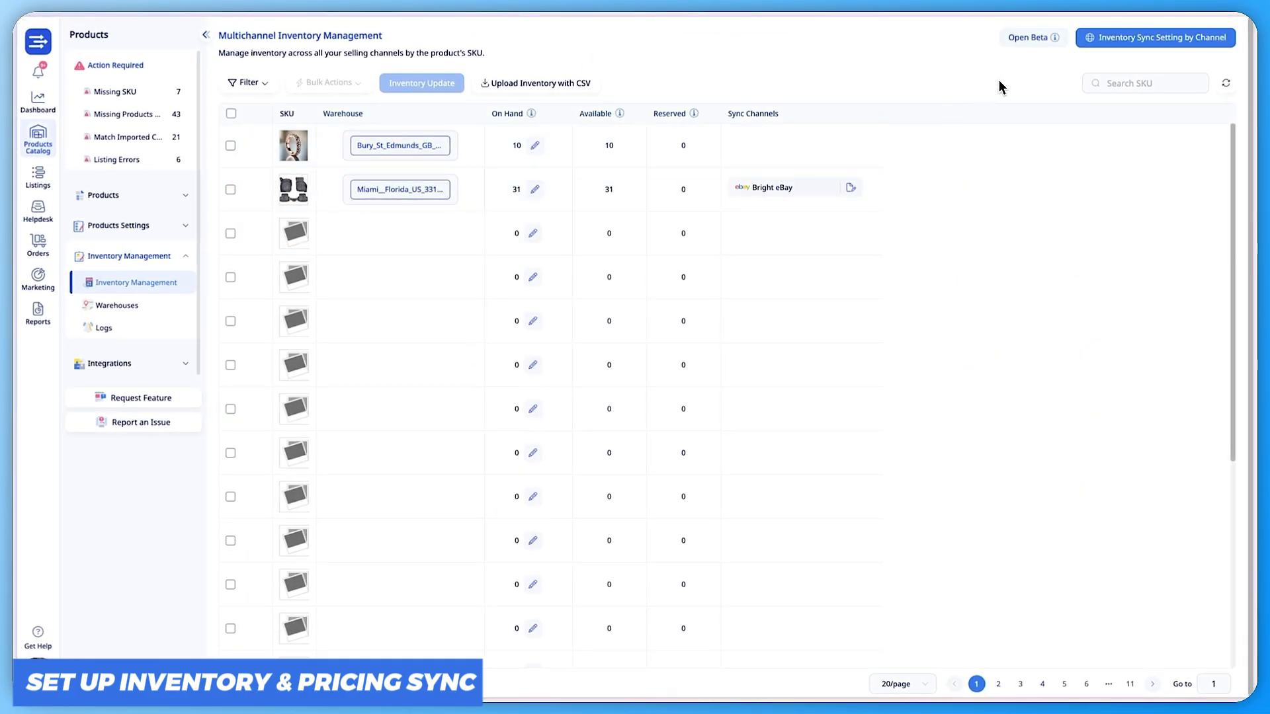
click(1101, 41)
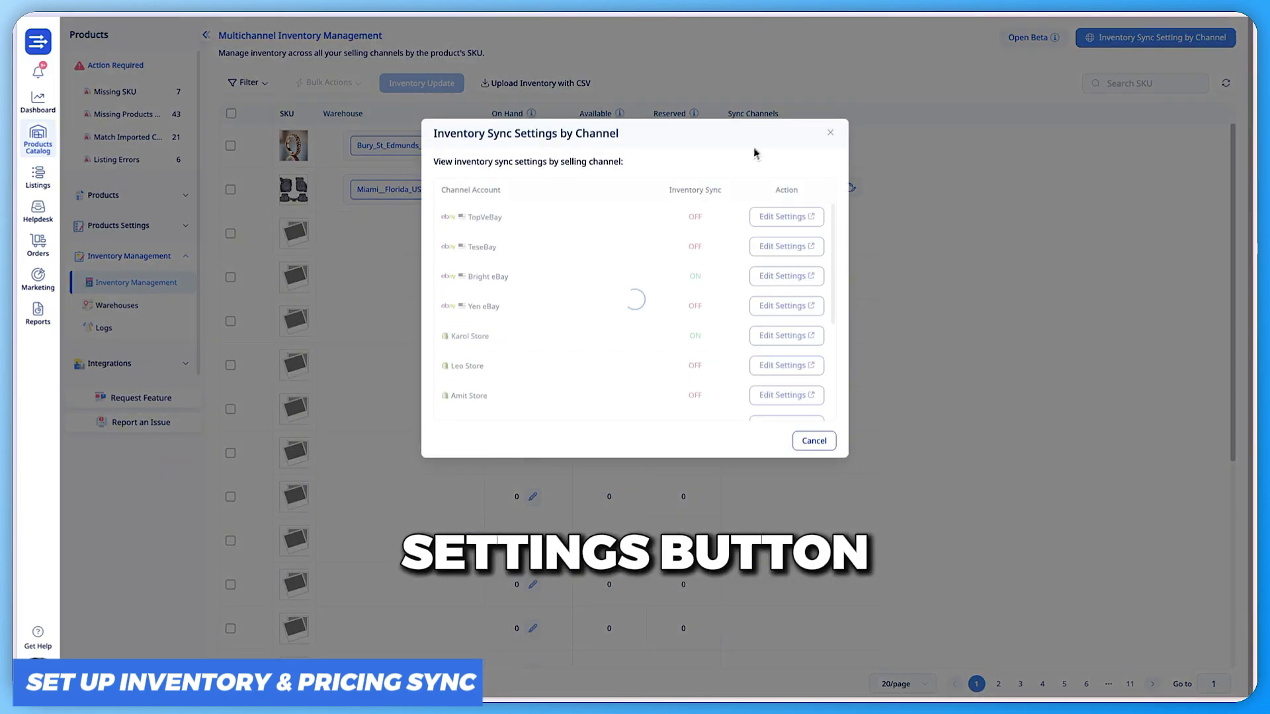
scroll(695, 255, down, 5)
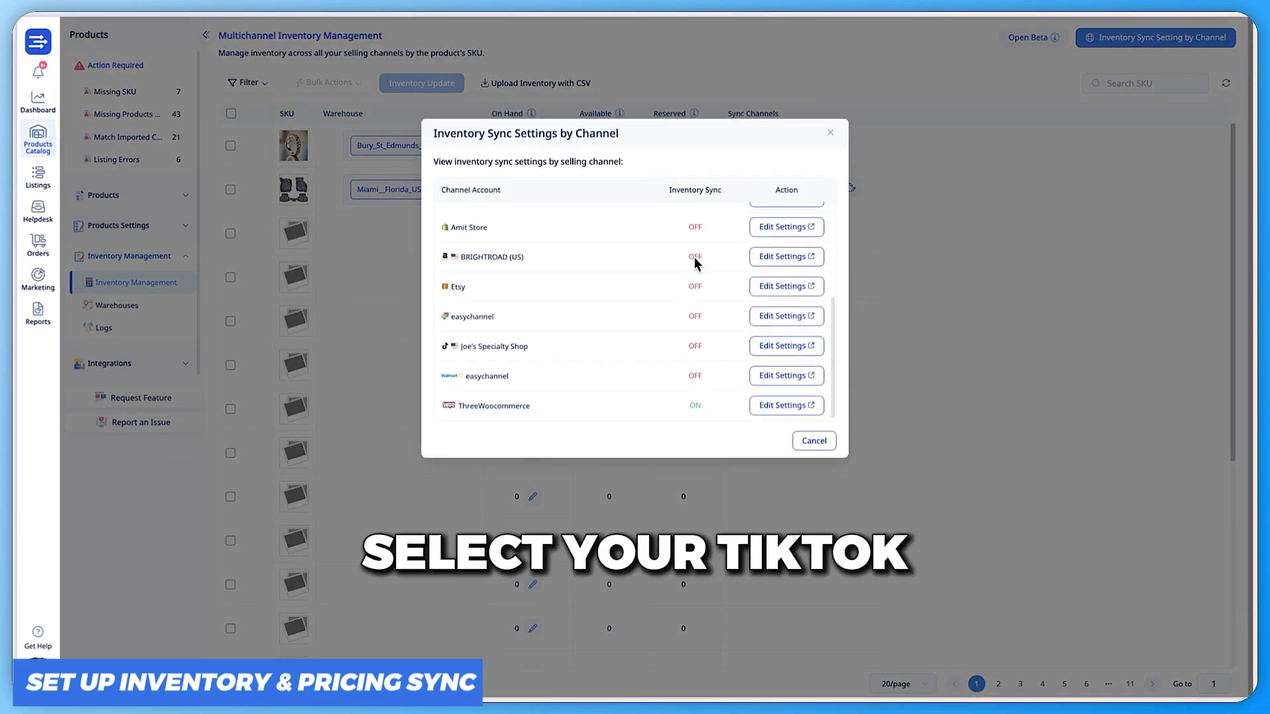
click(781, 349)
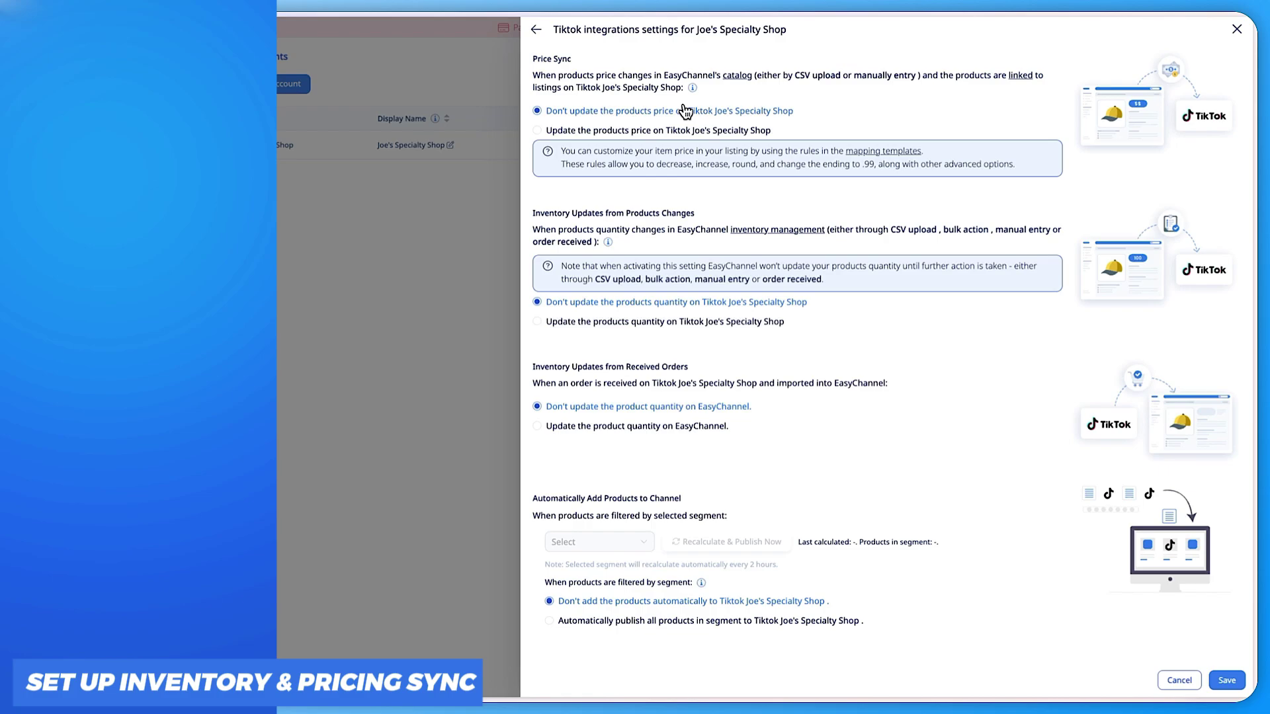
Select 'Update the products price' and 'Update the products quantity' for Joe's Specialty Shop
click(732, 132)
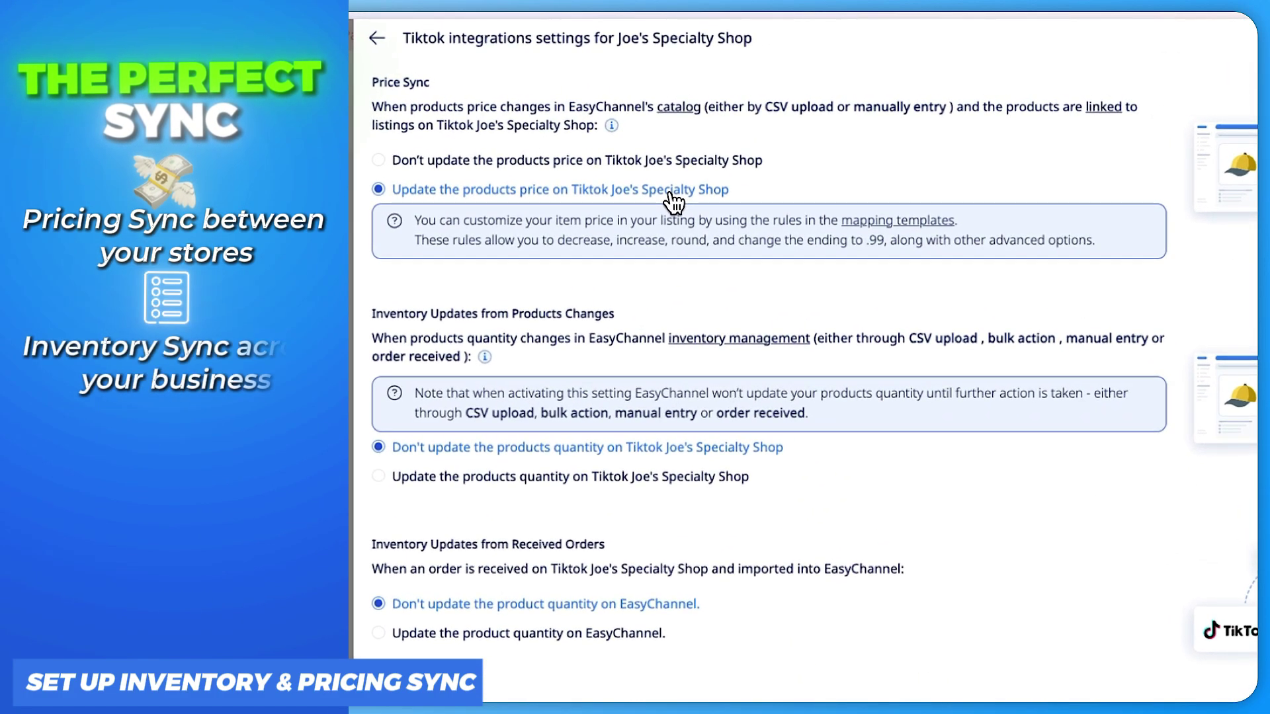
scroll(662, 199, down, 5)
click(599, 188)
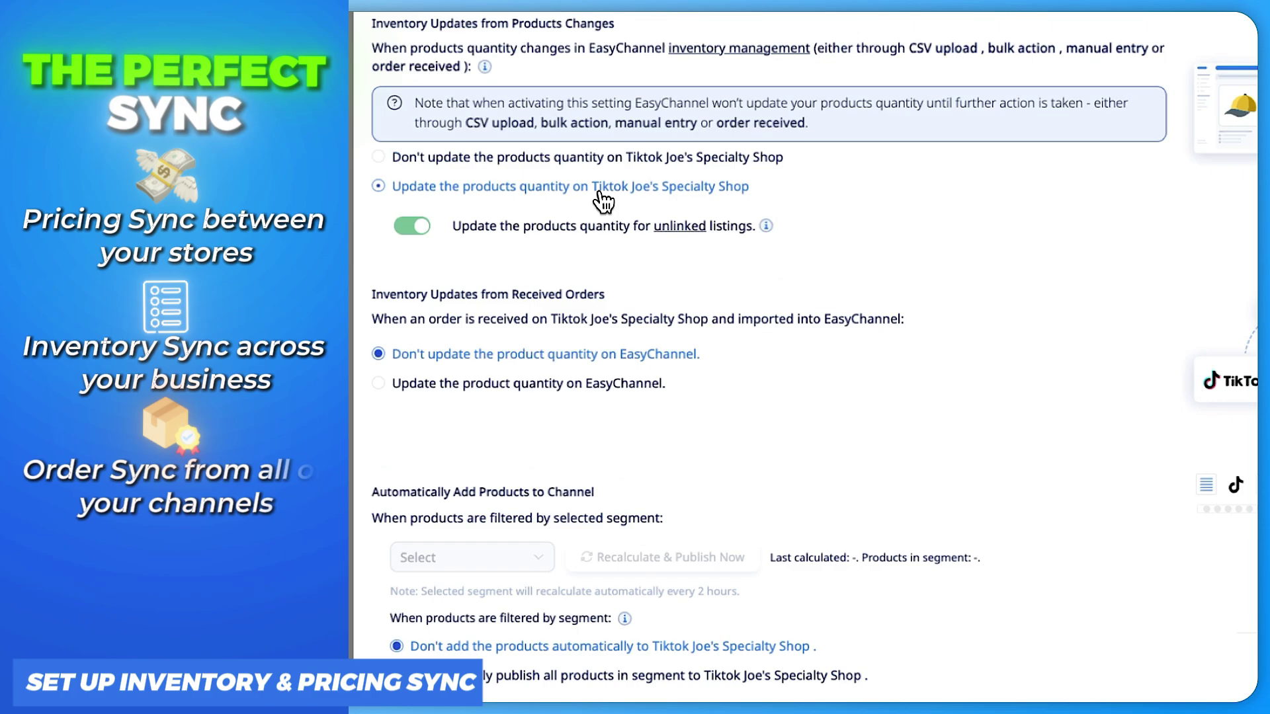